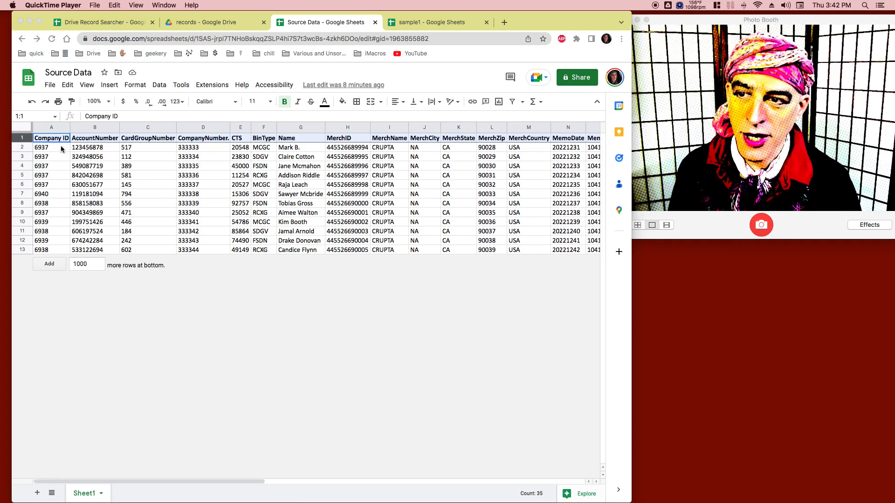
Step: Examine the Company ID values in the first data rows of the Source Data sheet
click(46, 150)
double_click(43, 147)
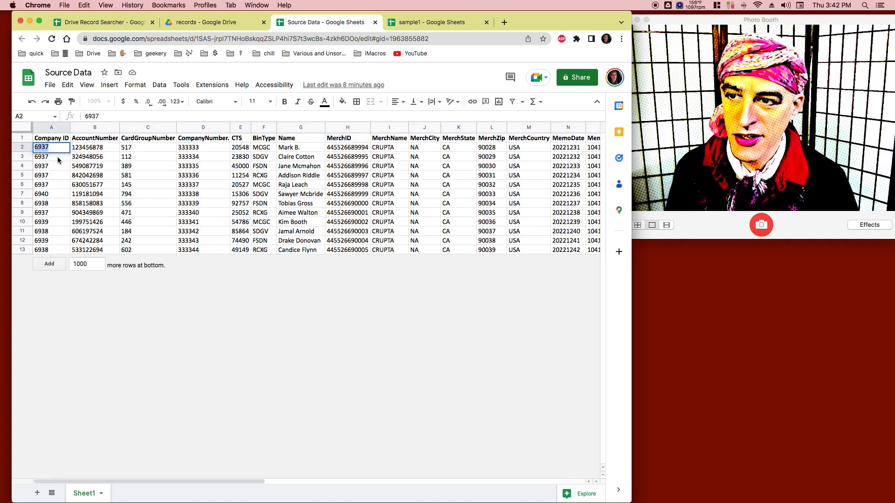
click(57, 159)
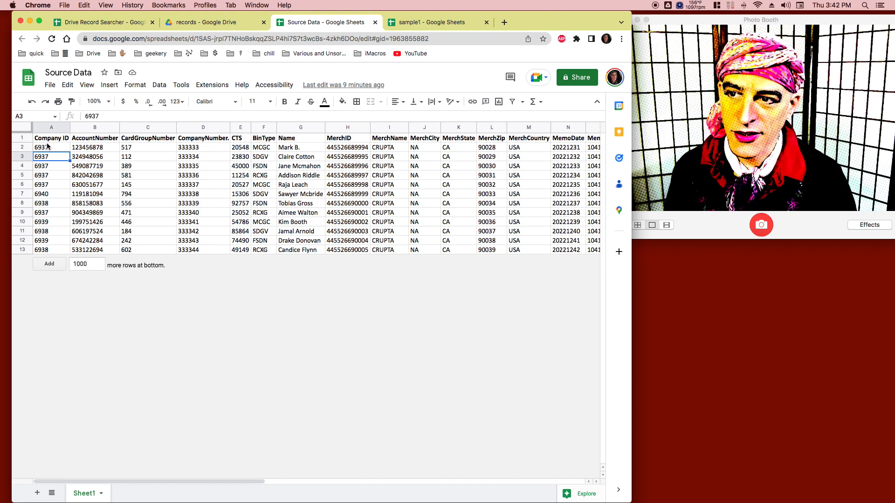
click(47, 148)
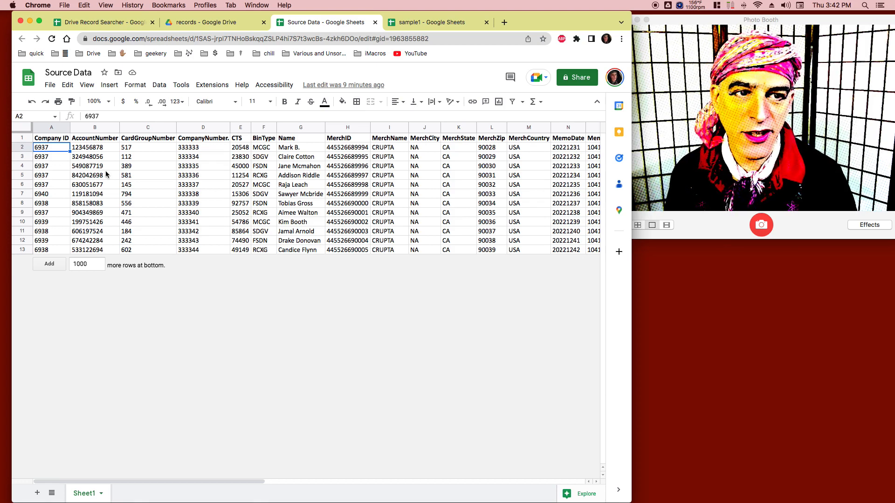
Step: Review the sample files in the records folder on Drive and check the Company ID entries in the sample1 spreadsheet
click(200, 22)
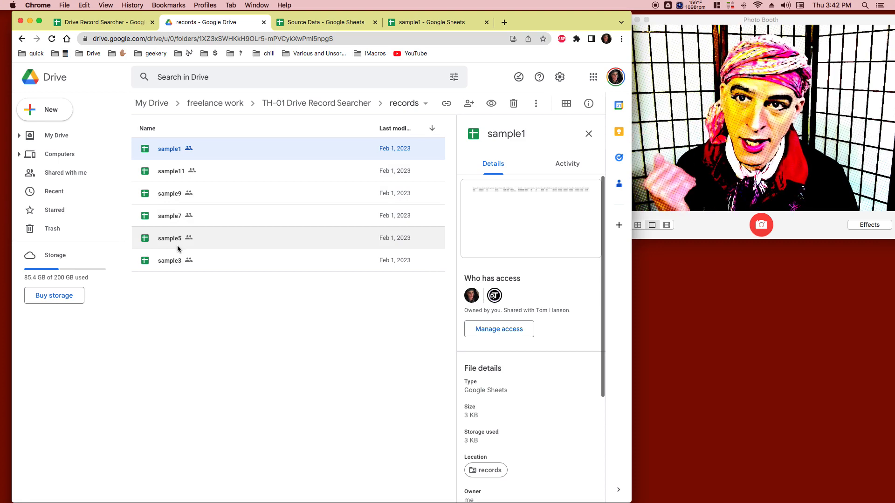
click(297, 26)
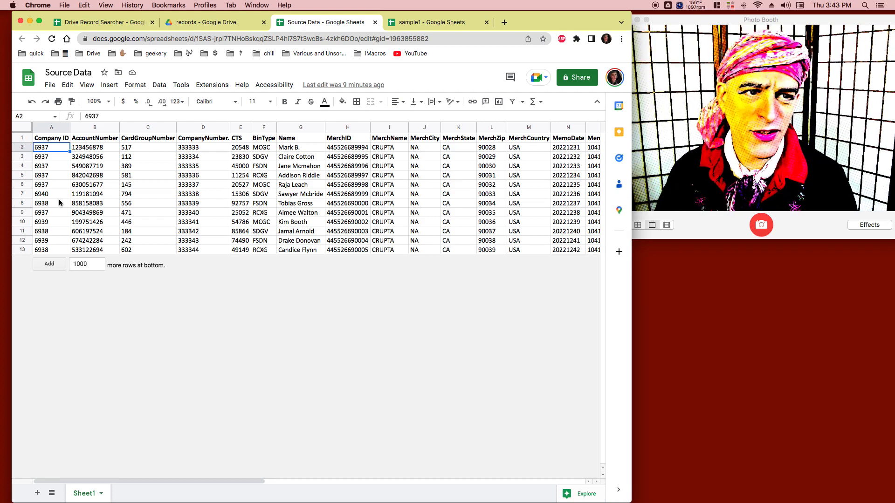
click(443, 22)
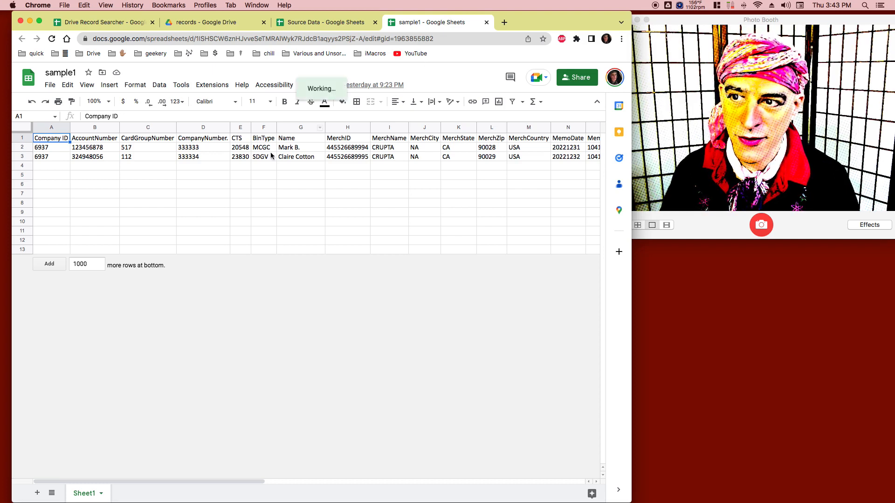
click(54, 147)
key(cmd+c)
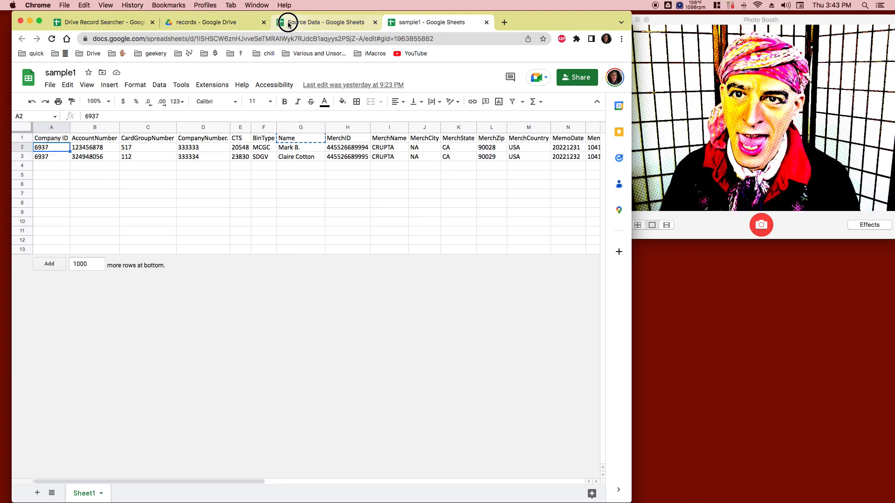
Step: Open the Drive Record Searcher spreadsheet and inspect its Company ID and # of Columns input cells
drag(289, 23, 119, 23)
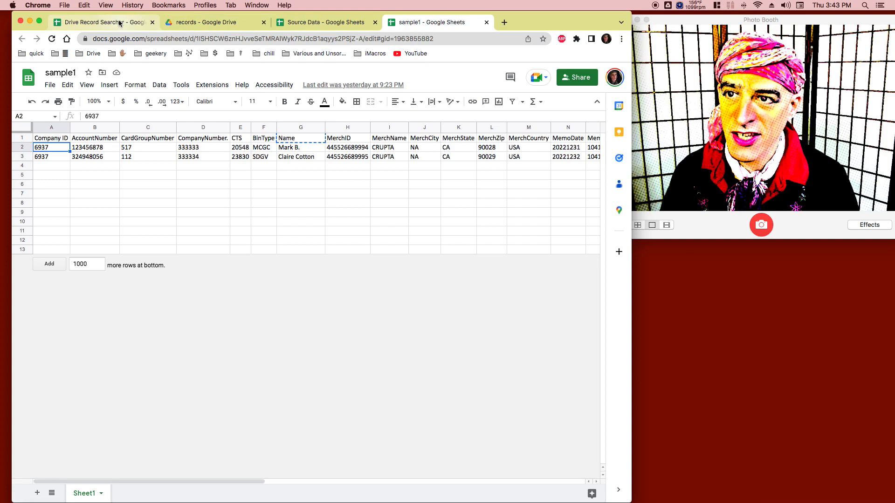
click(119, 23)
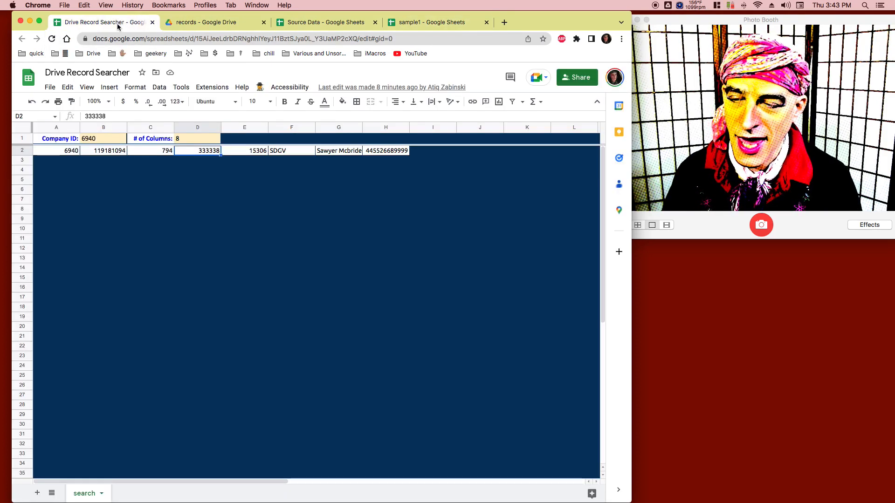
click(103, 140)
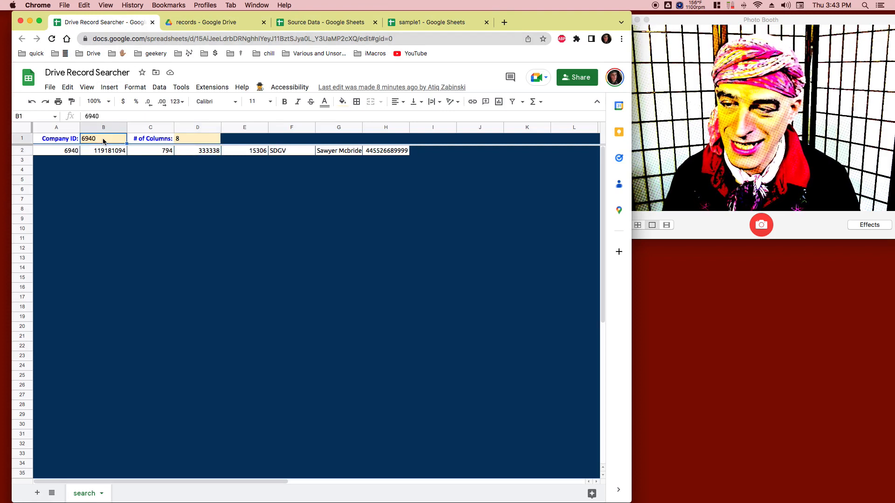
click(185, 140)
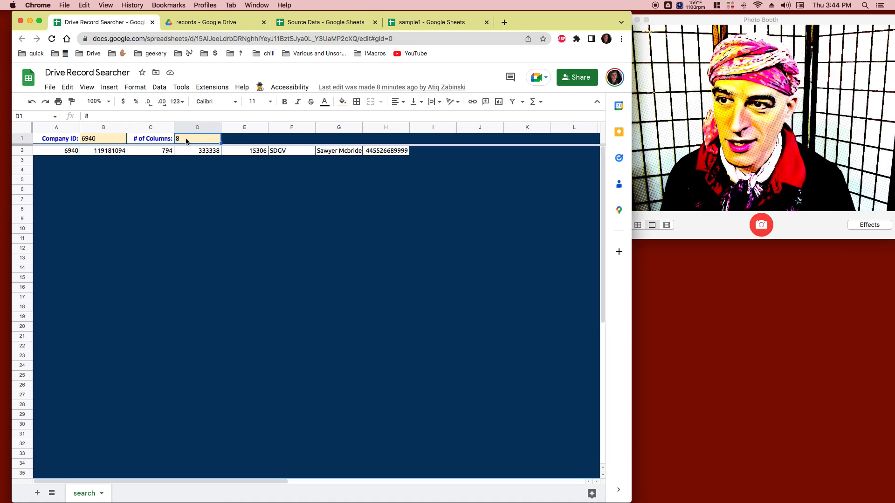
Step: Set the Company ID to 6937 and run the custom Search Records script
click(104, 138)
double_click(104, 138)
key(BackSpace)
key(BackSpace)
text(37)
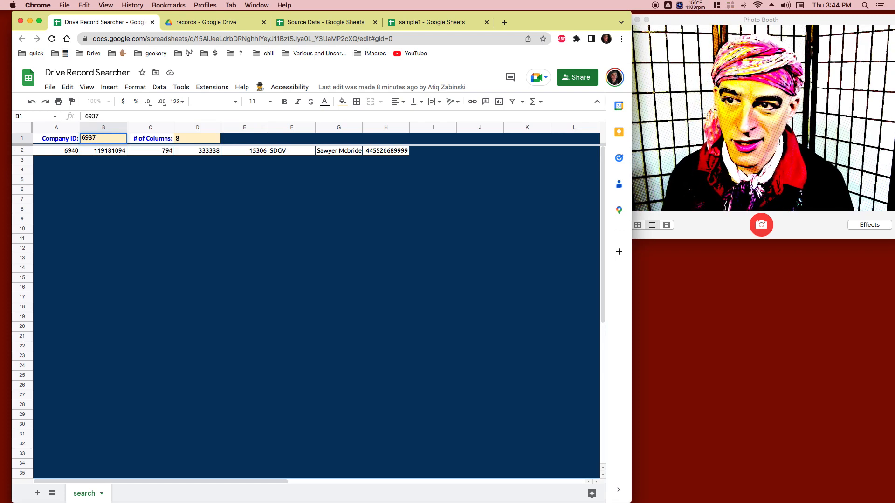
key(Return)
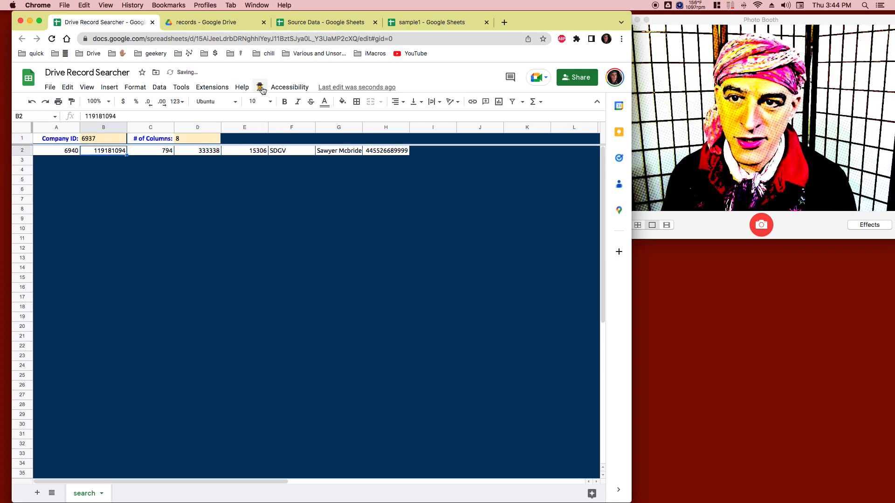
click(260, 88)
click(259, 112)
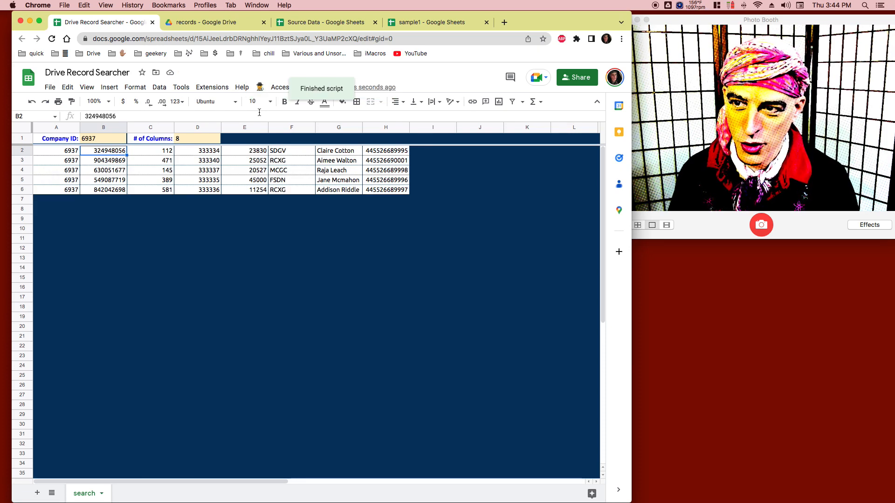
Step: Set the # of Columns value to 15 in the search sheet
click(186, 141)
double_click(186, 141)
key(BackSpace)
text(15)
key(Return)
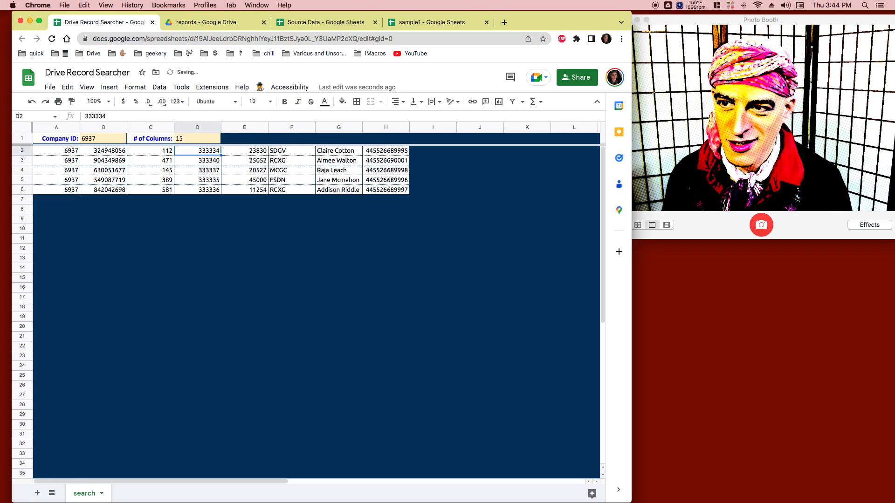
Step: Set the Company ID to 6938 and run the Search Records script with the new column setting
double_click(105, 139)
key(BackSpace)
text(8)
click(166, 201)
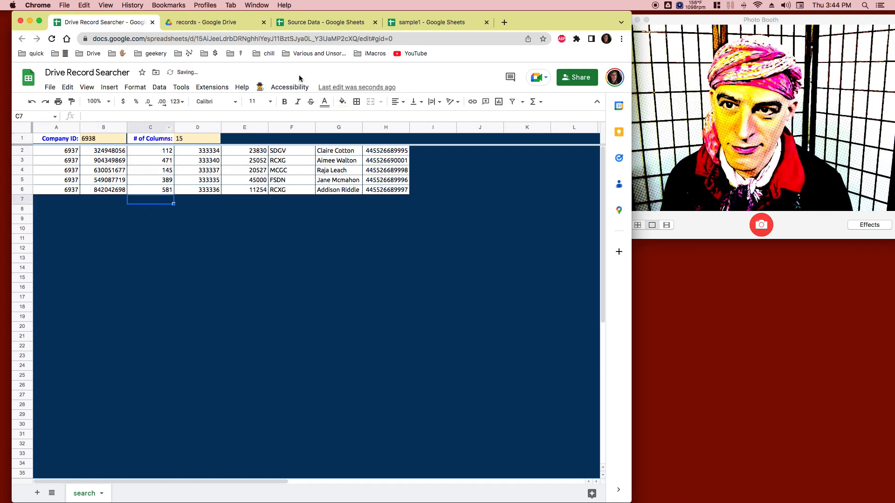
click(260, 91)
click(261, 105)
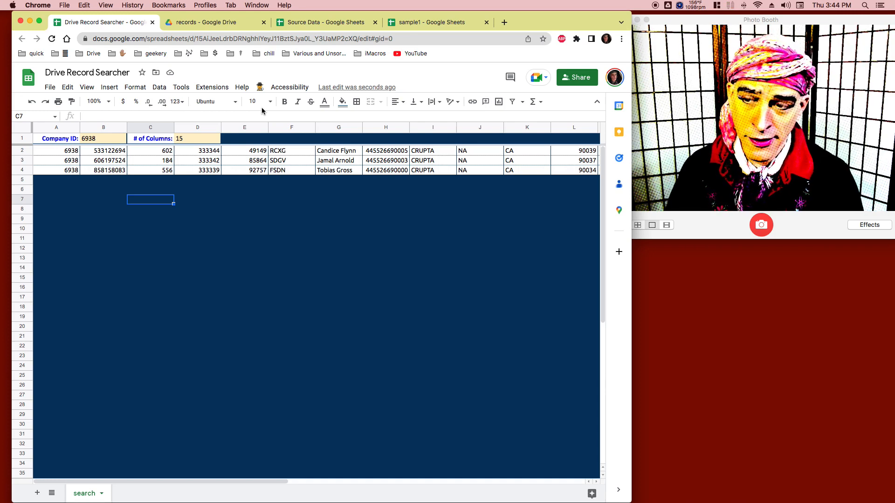
Step: Set the Company ID to 6942, run the Search Records script, and dismiss its message
double_click(95, 139)
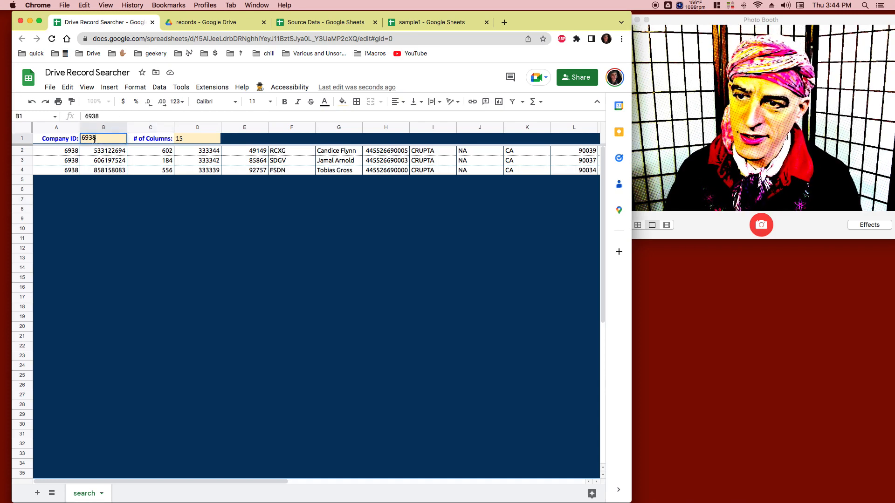
key(BackSpace)
key(BackSpace)
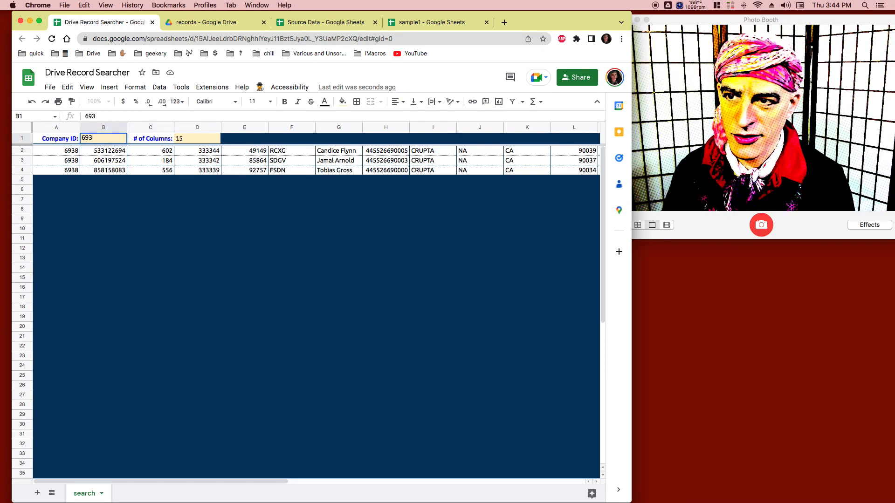
text(42)
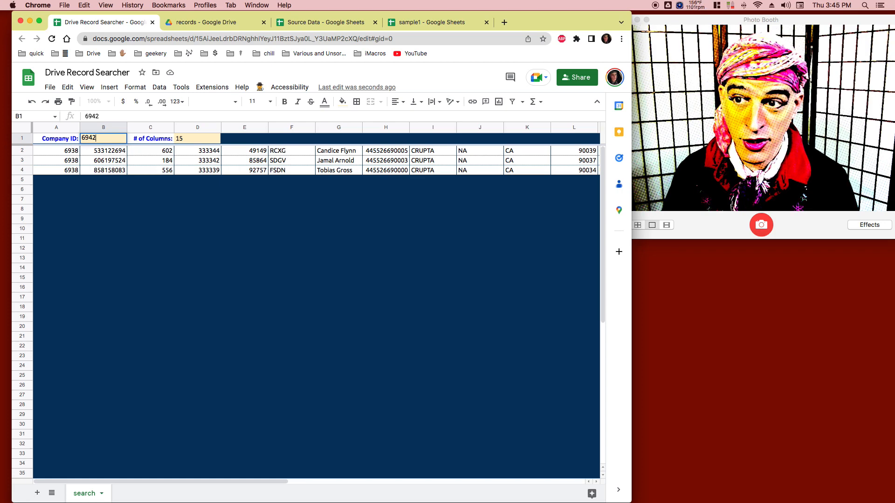
key(Return)
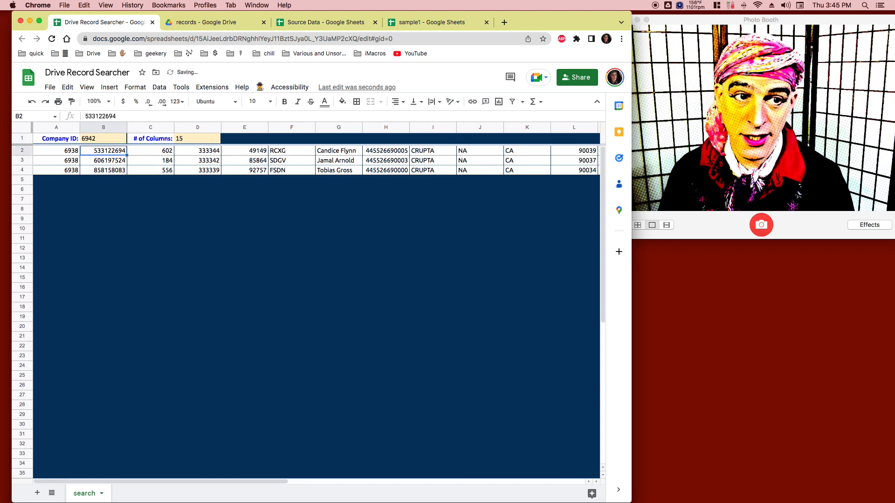
click(260, 87)
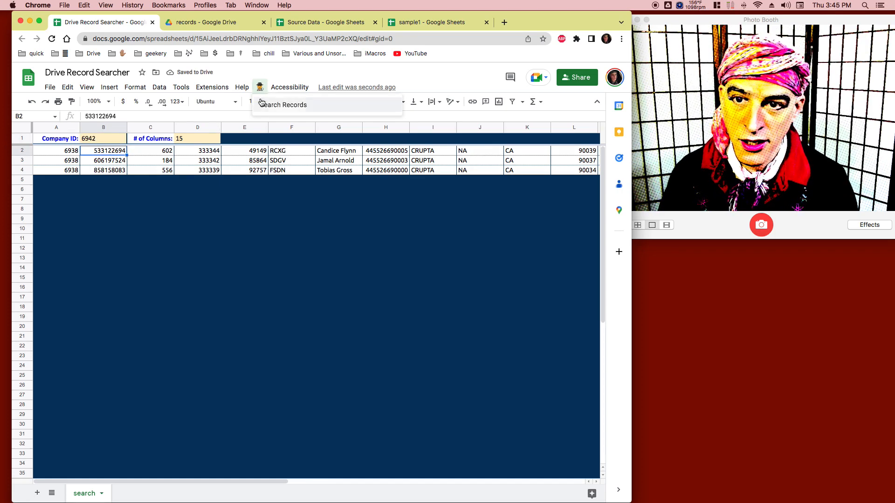
click(263, 106)
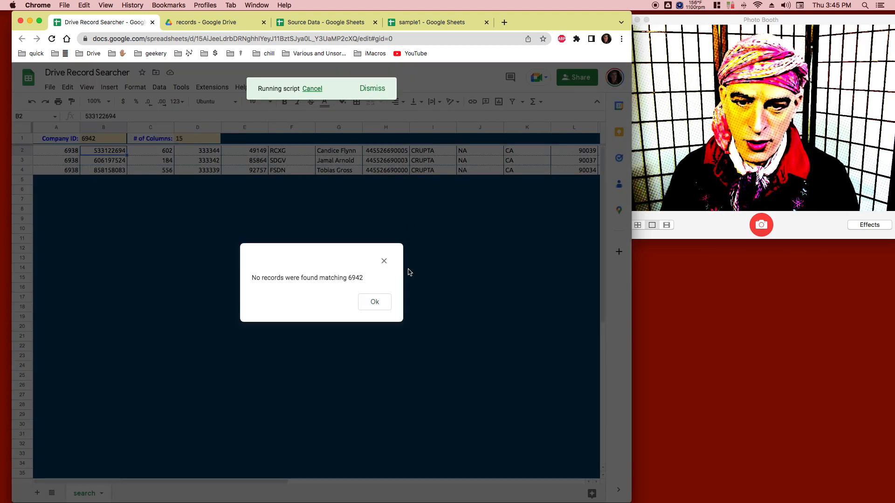
click(375, 305)
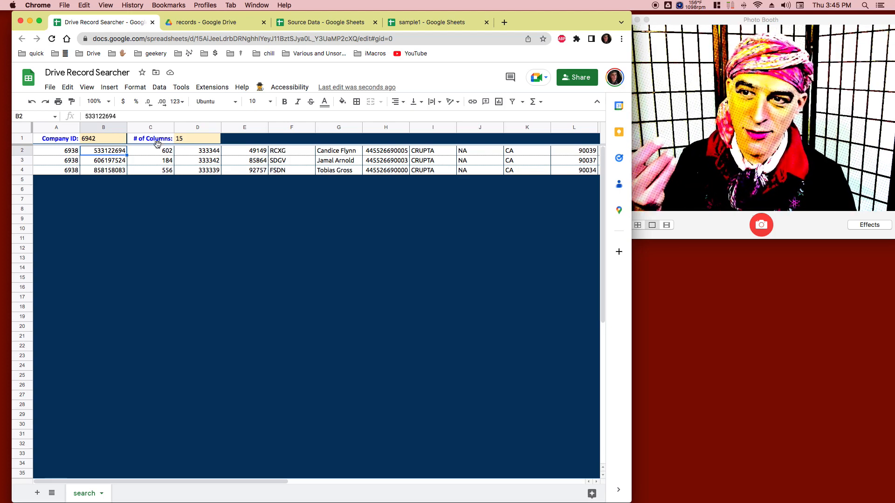
click(106, 140)
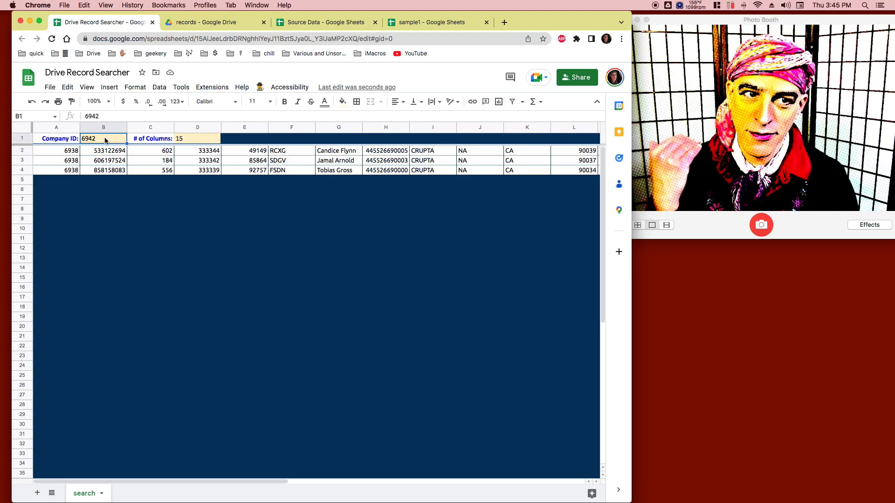